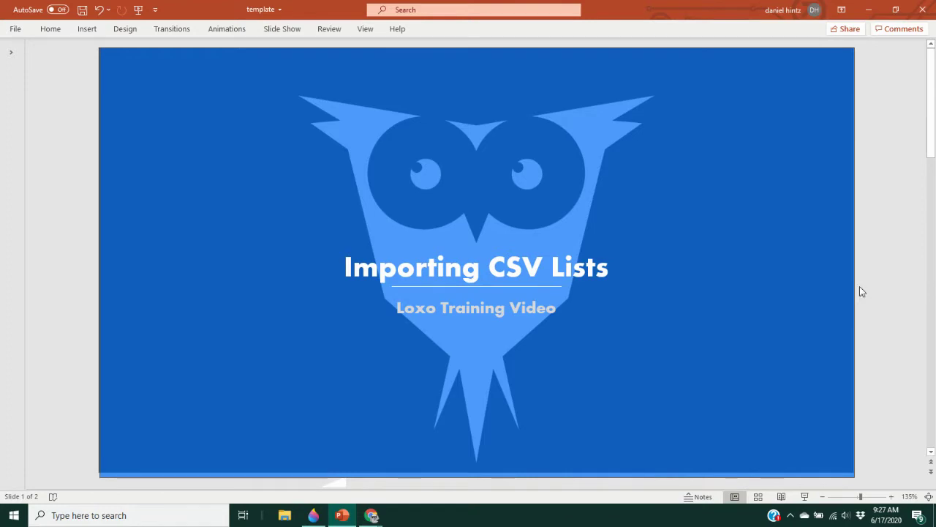
Bring Loxo to the front and start a CSV import of people
mouse_move(371, 517)
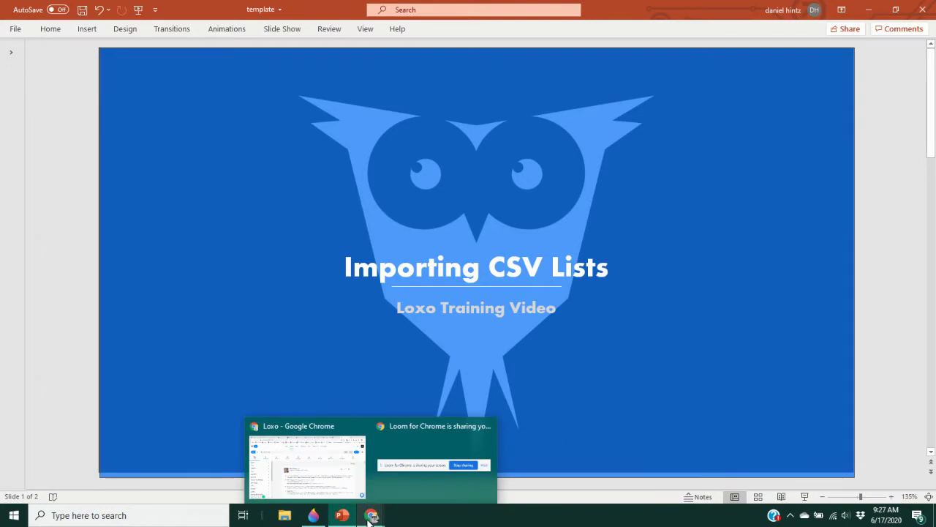
click(316, 475)
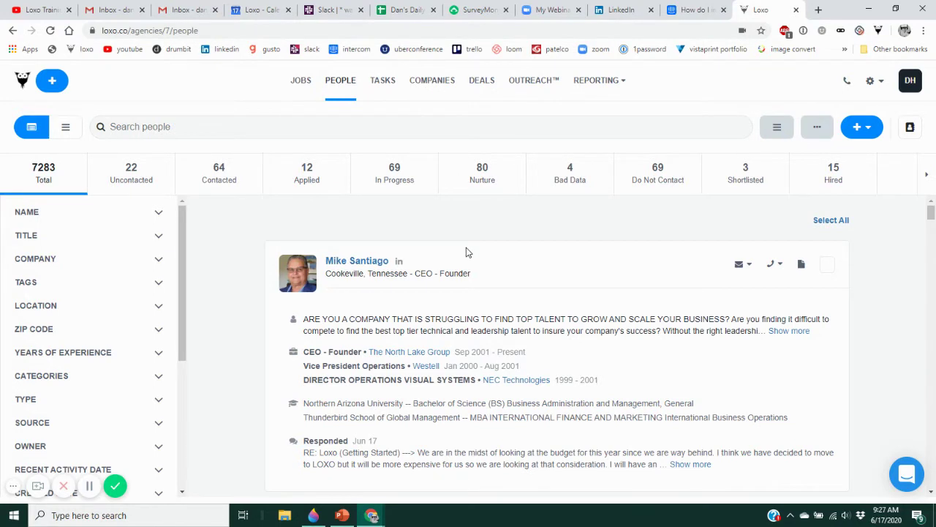
click(872, 131)
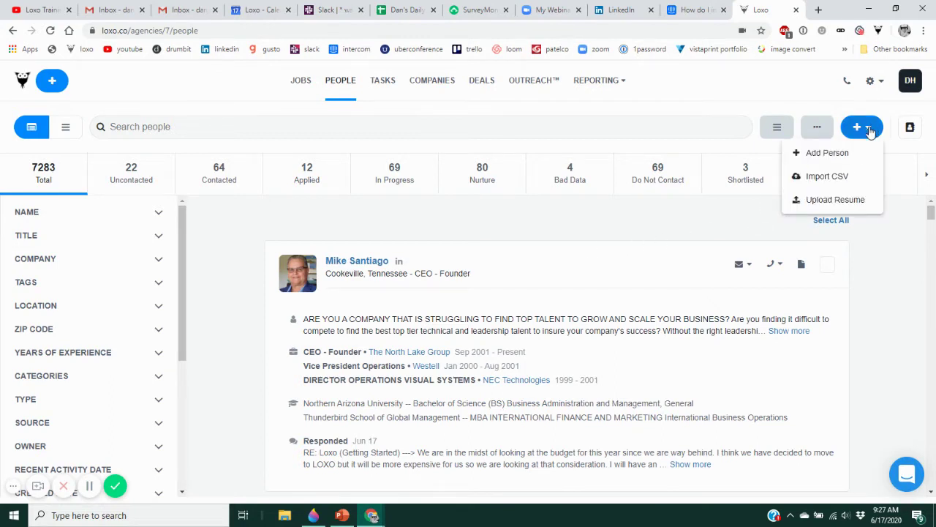
click(822, 181)
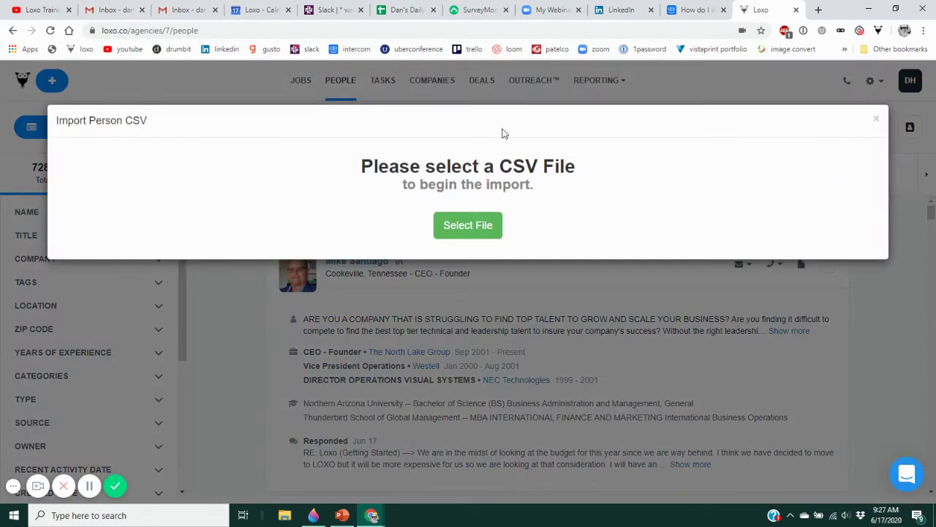
Upload the demo CSV file into the person import
click(468, 227)
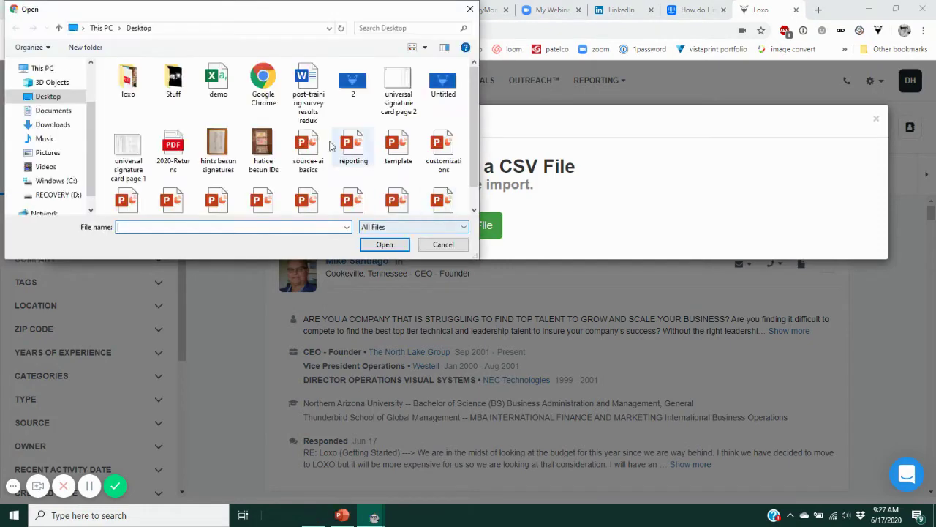
click(216, 78)
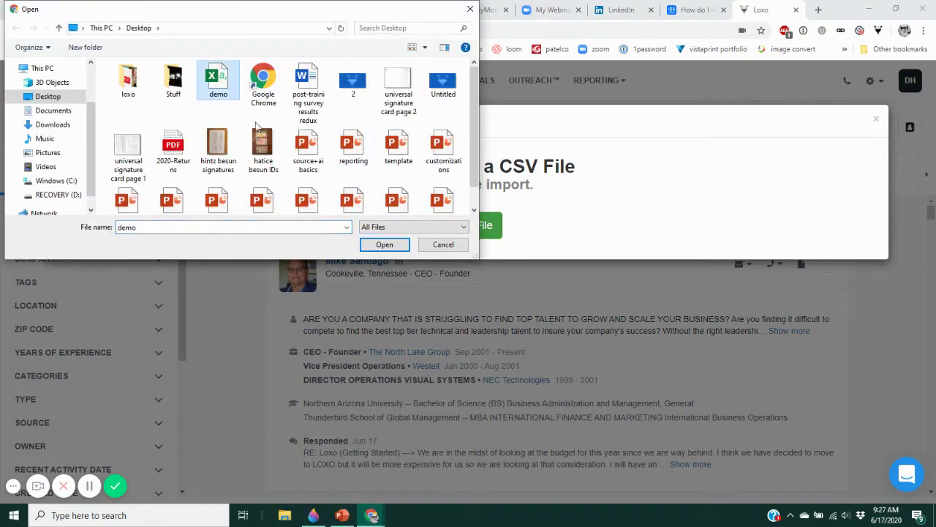
click(384, 244)
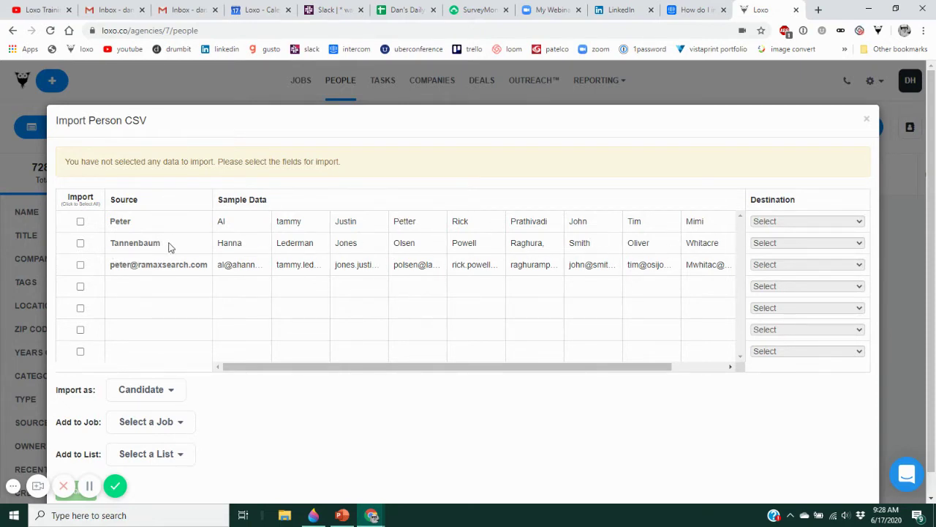
Tick the first-name, last-name and email rows, then select all rows for import
click(81, 222)
click(81, 244)
click(81, 265)
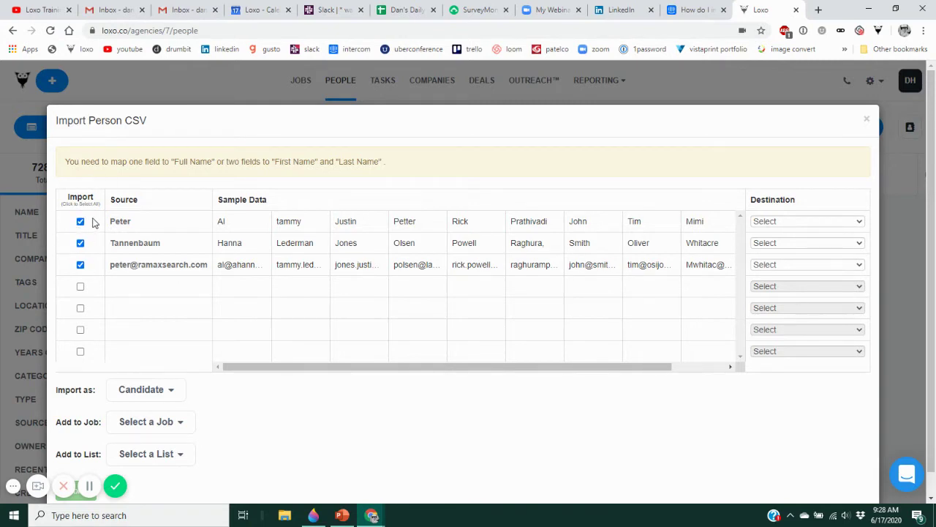
click(80, 202)
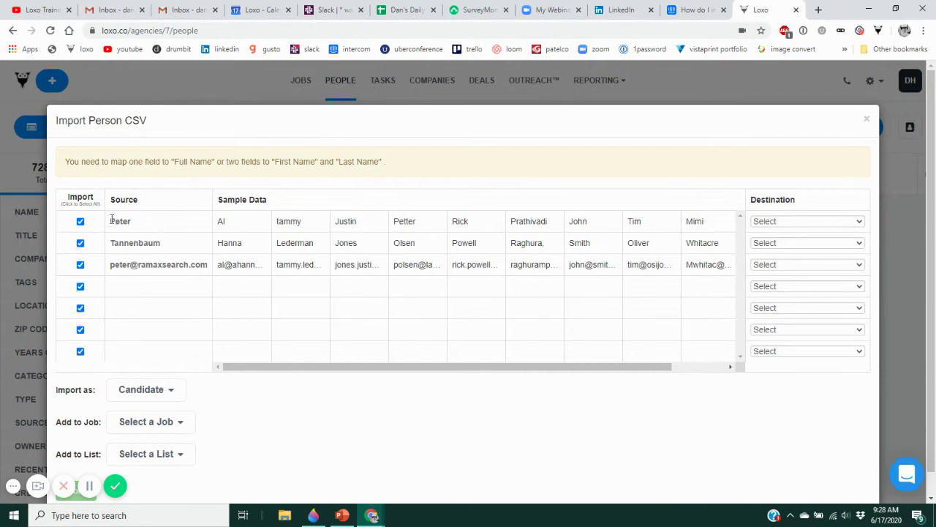
click(81, 244)
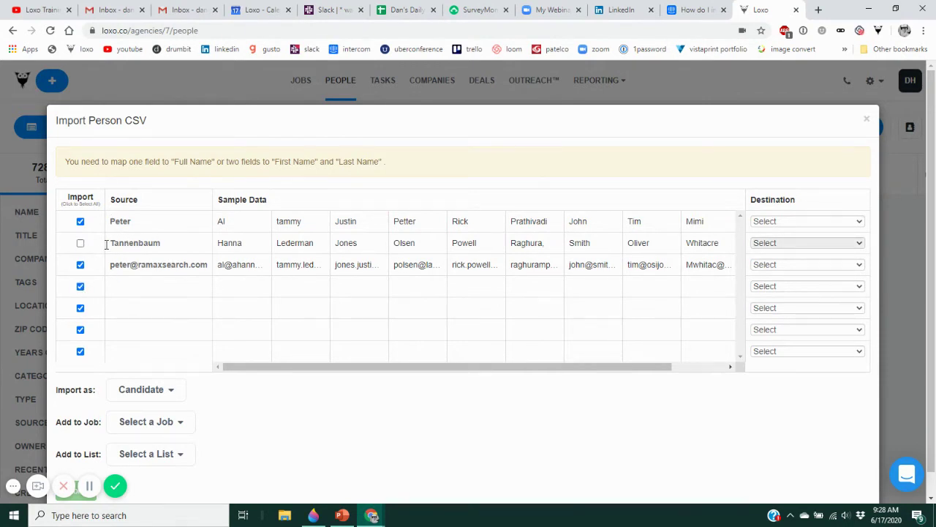
click(80, 244)
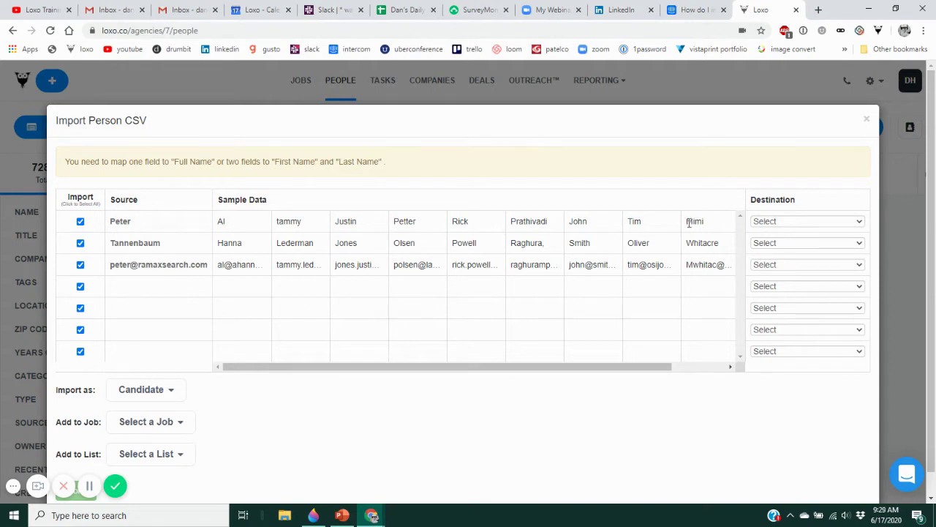
Map row 1 to First Name, row 2 to Last Name, and the email row to Emails - Work
click(851, 223)
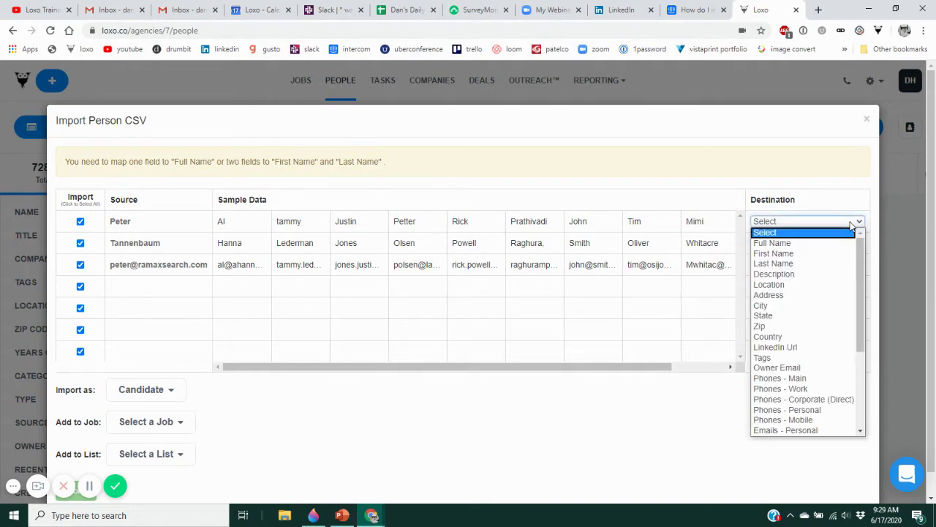
click(795, 256)
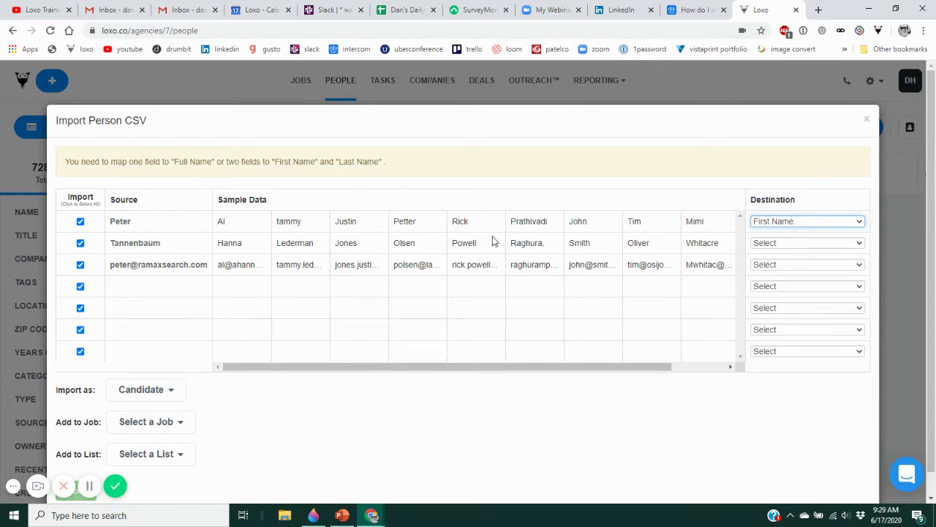
click(837, 246)
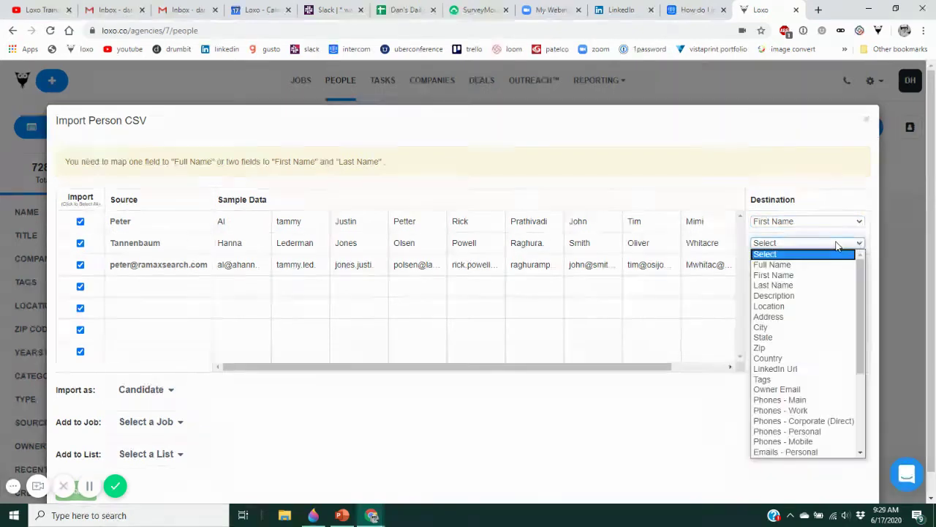
click(801, 285)
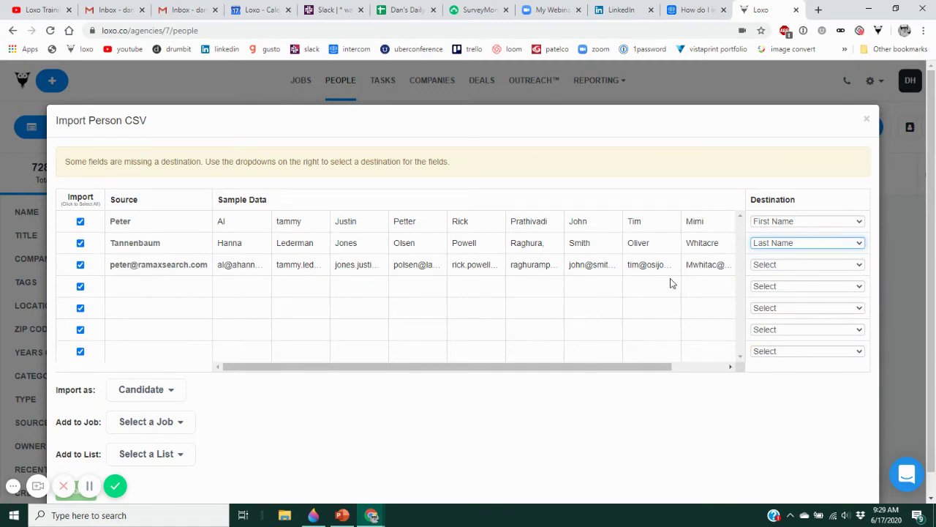
click(815, 264)
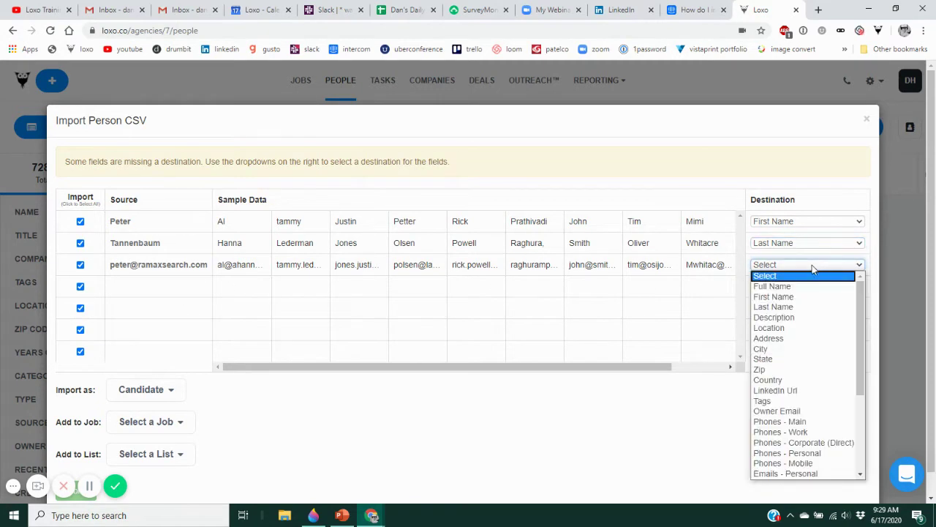
scroll(807, 372, down, 3)
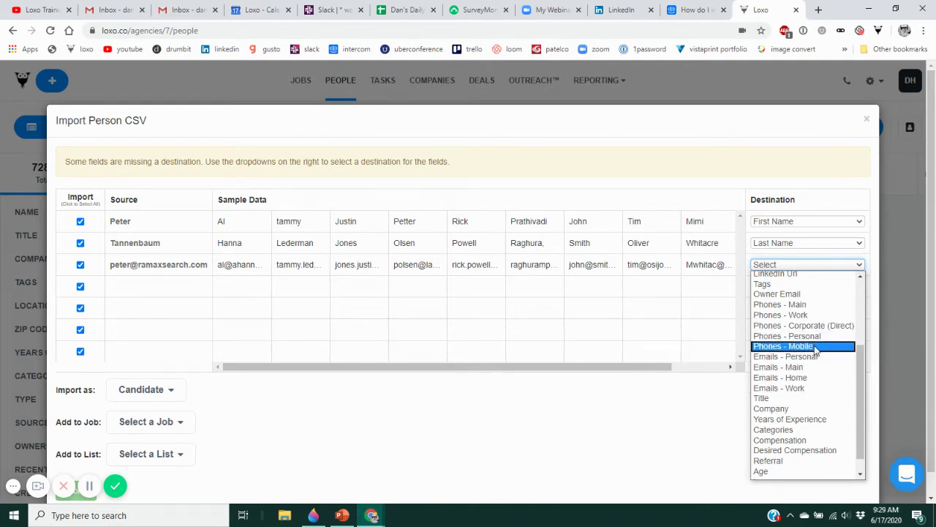
click(806, 389)
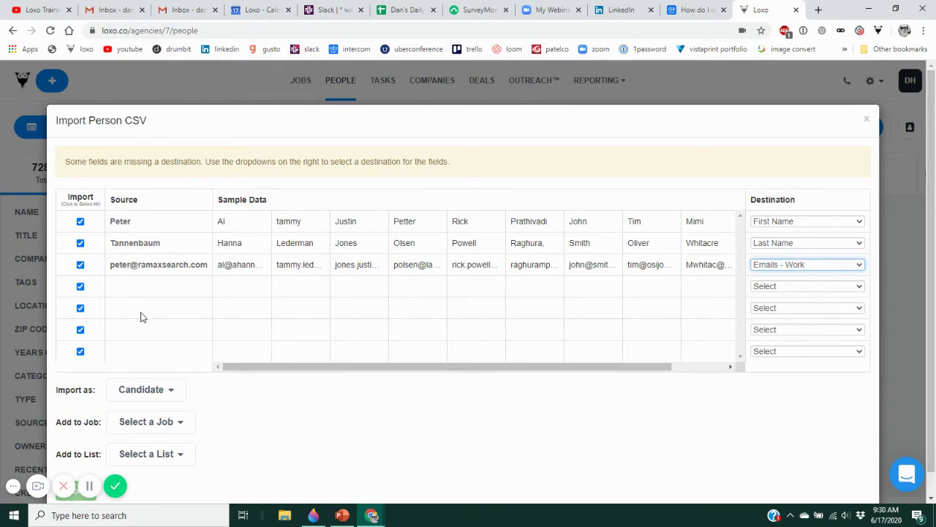
Keep the import as Candidate and leave the job unselected
scroll(142, 317, down, 1)
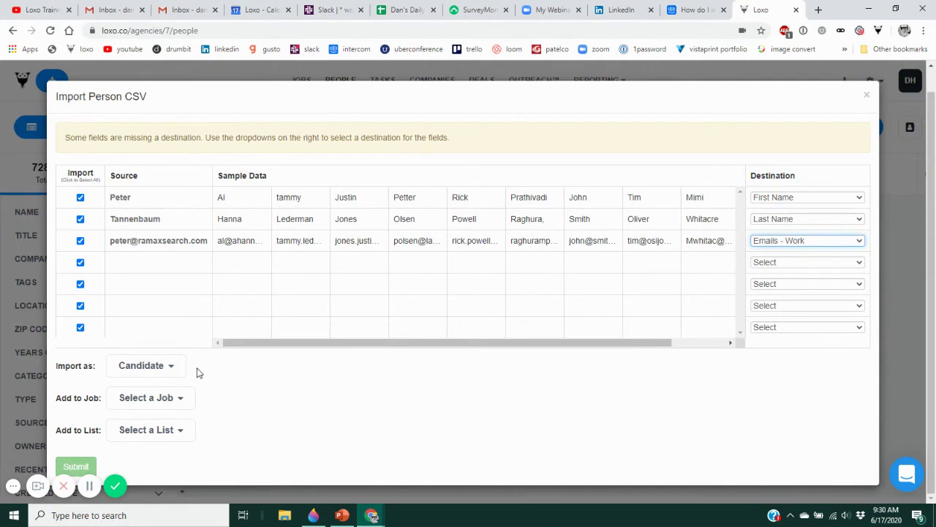
click(156, 369)
click(155, 369)
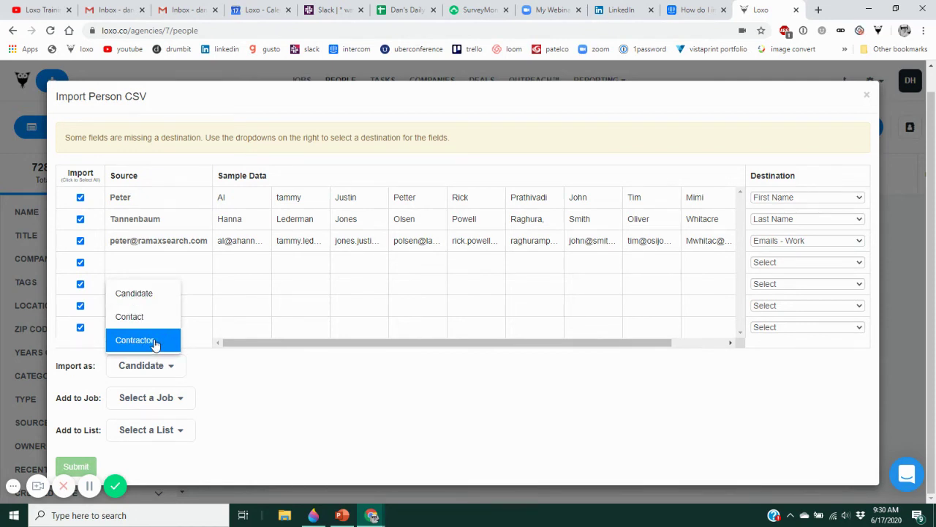
click(155, 402)
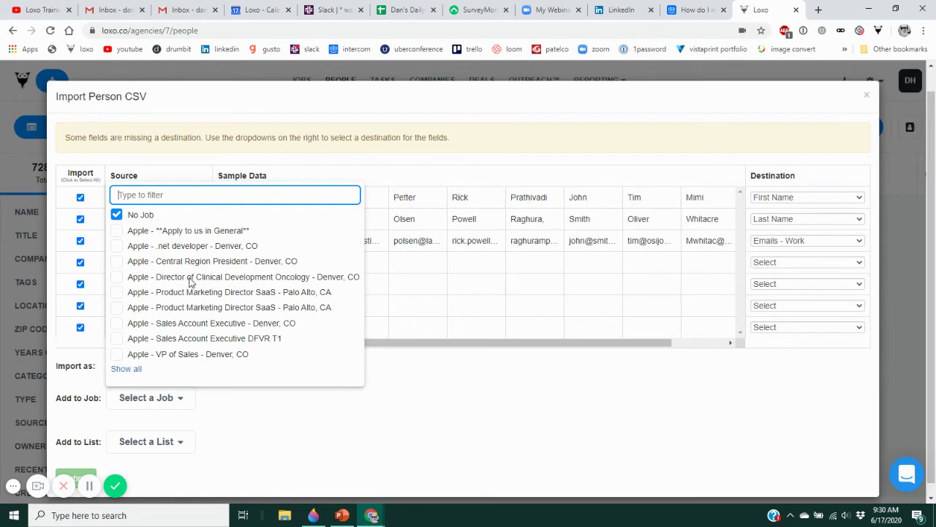
click(270, 430)
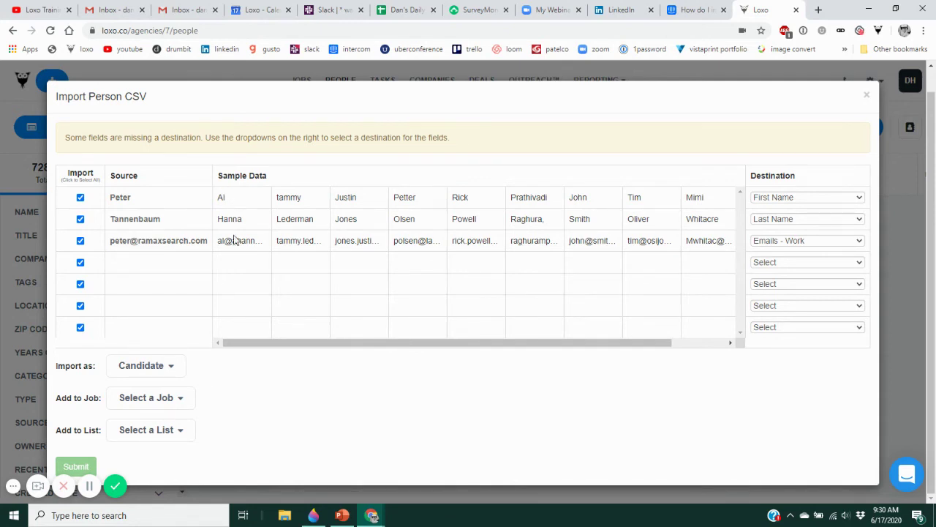
Add the imported people to the Dallas Presidents list
click(156, 432)
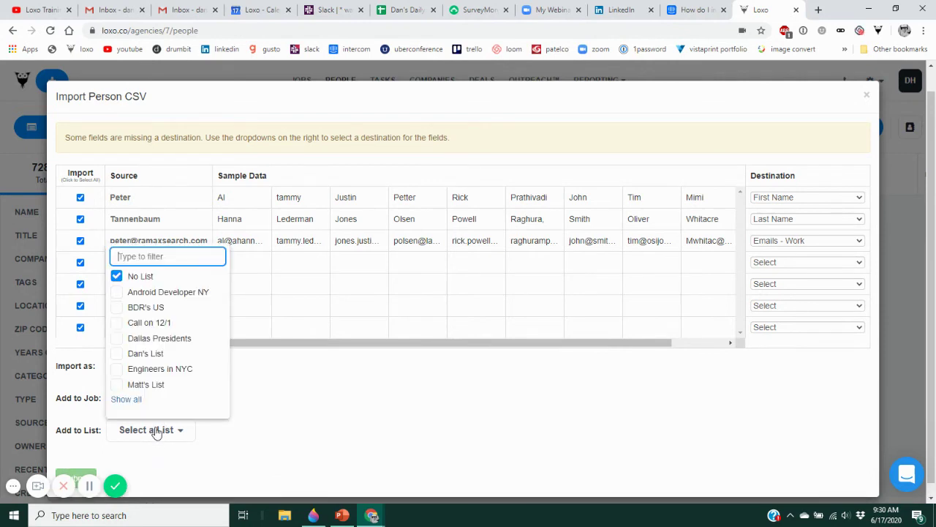
click(117, 342)
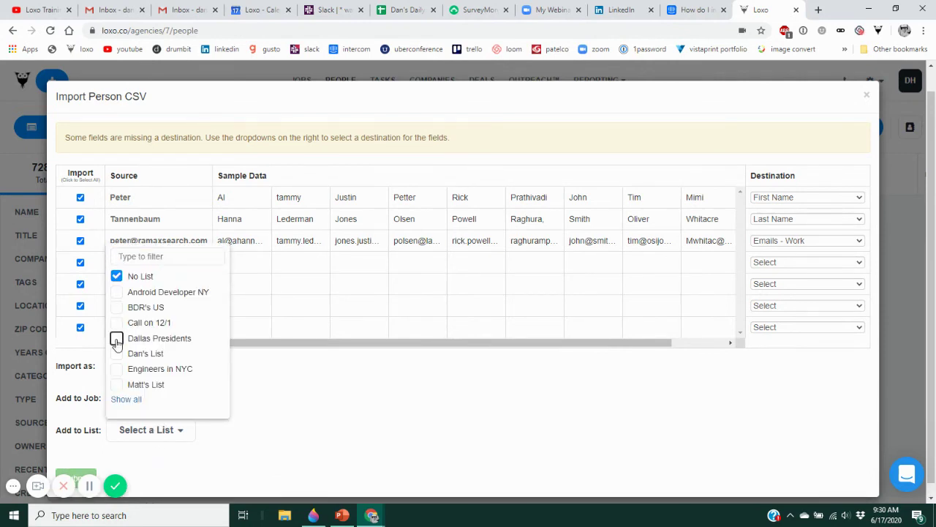
click(312, 439)
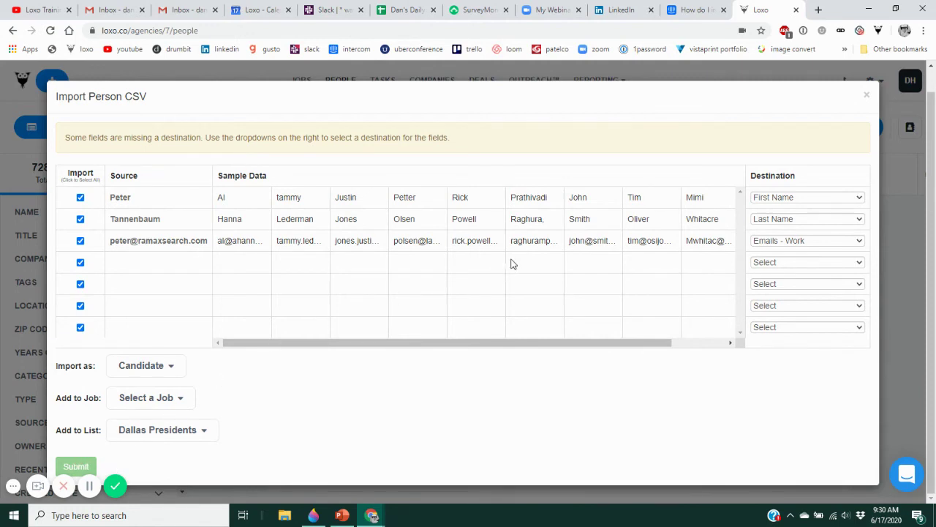
Close the Import Person CSV dialog, then open and close the help chat
click(866, 96)
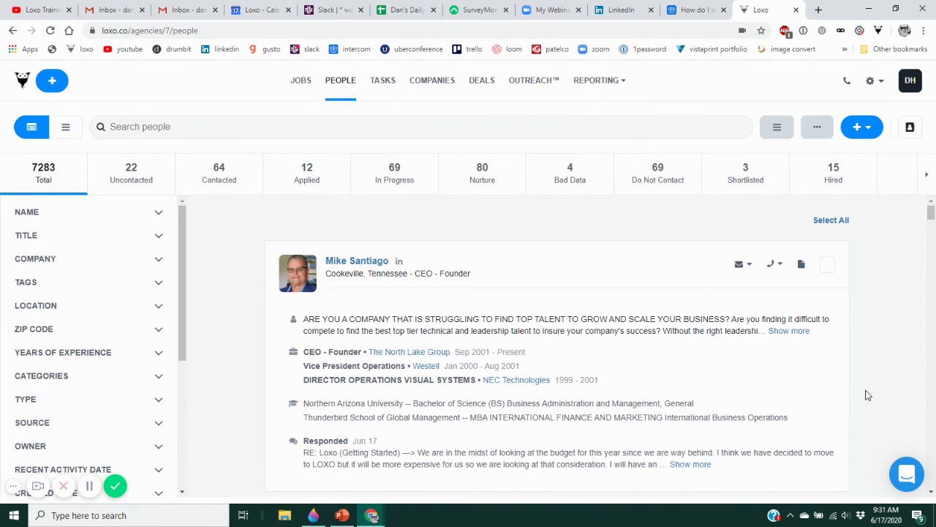
click(907, 477)
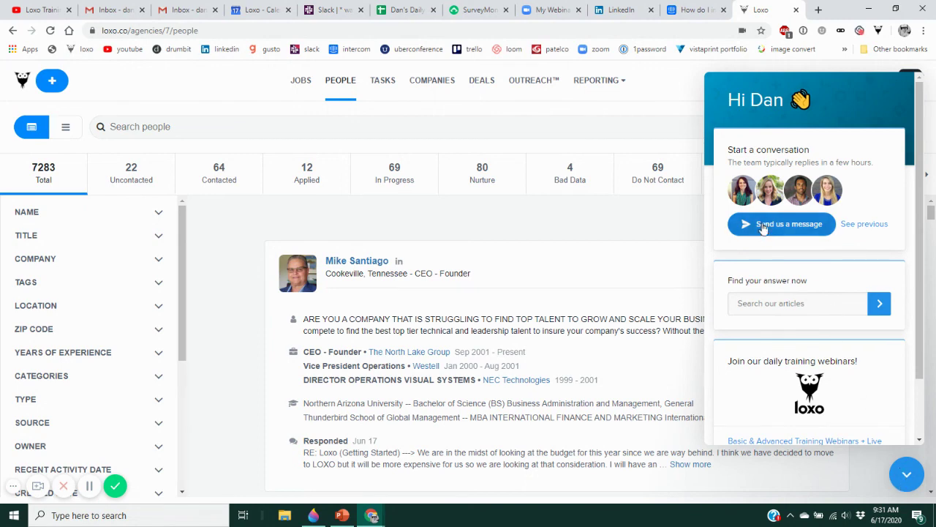
click(907, 474)
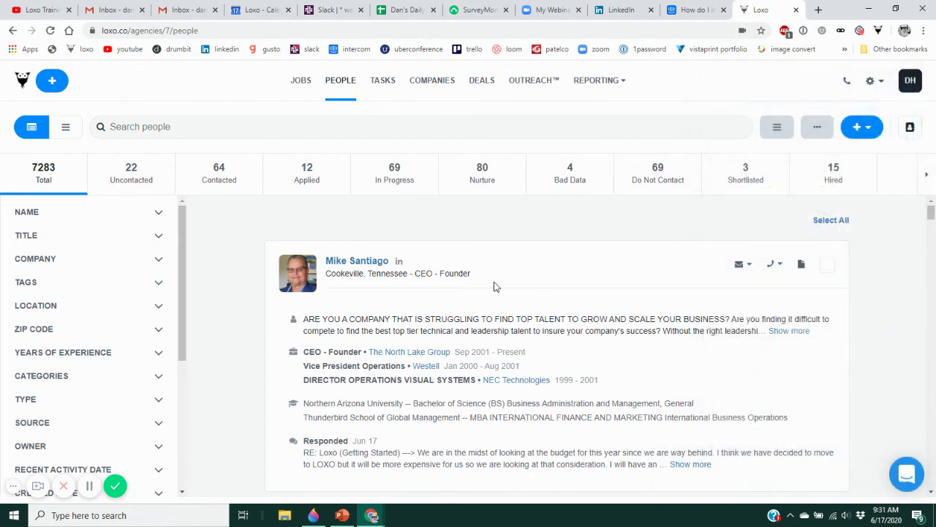